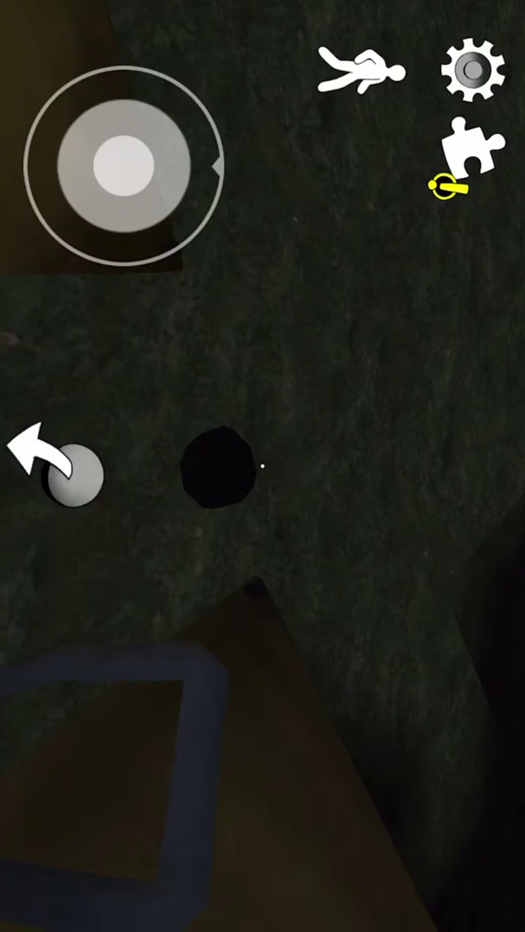
Walk past the stone wall and along the wooden porch to the flowered bush.
mouse_move(123, 164)
mouse_down()
mouse_move(220, 177)
mouse_move(123, 164)
mouse_move(220, 207)
mouse_move(123, 164)
mouse_move(221, 121)
mouse_move(64, 138)
mouse_move(220, 207)
mouse_up()
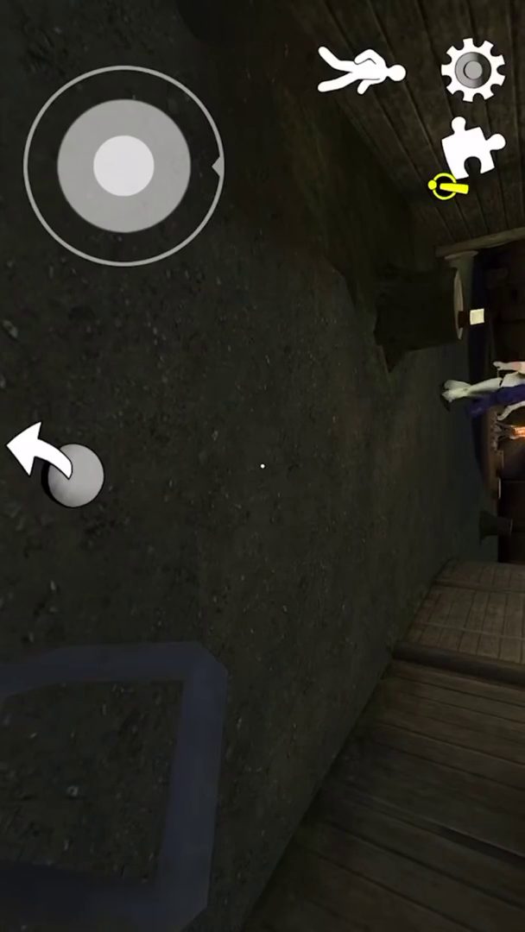
drag(302, 518, 302, 302)
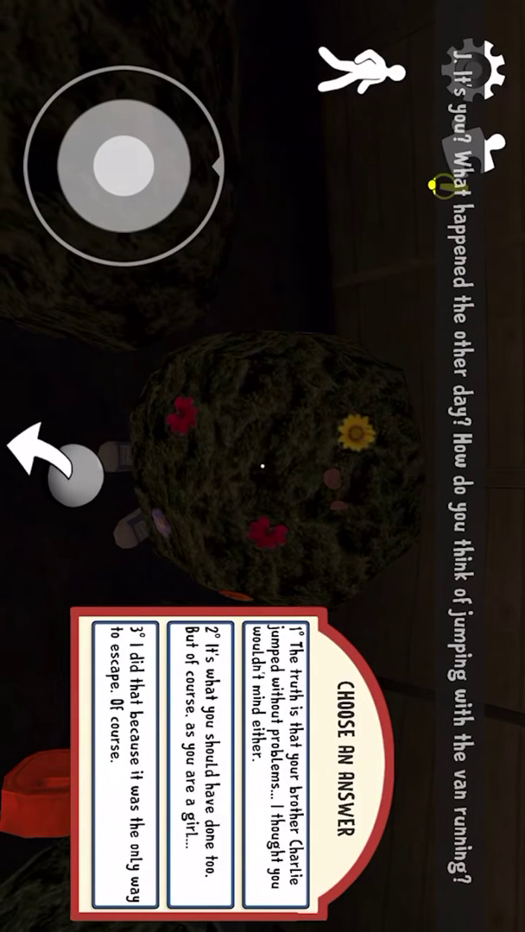
Answer that her brother jumped fine and is safe, then agree to go home.
click(272, 760)
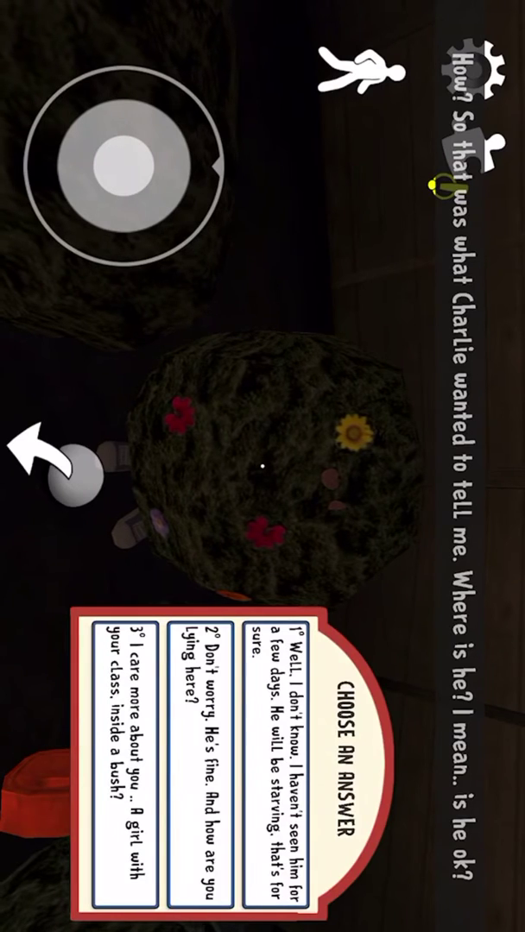
click(203, 708)
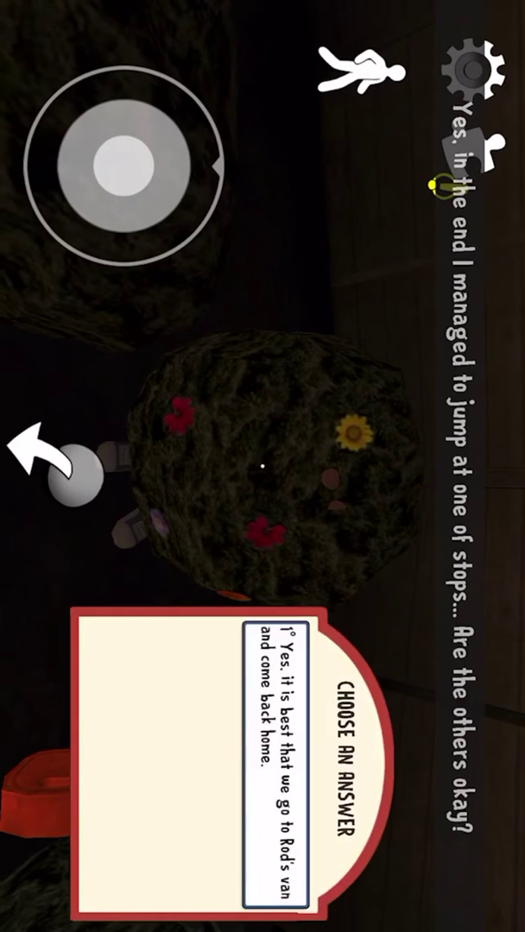
click(123, 760)
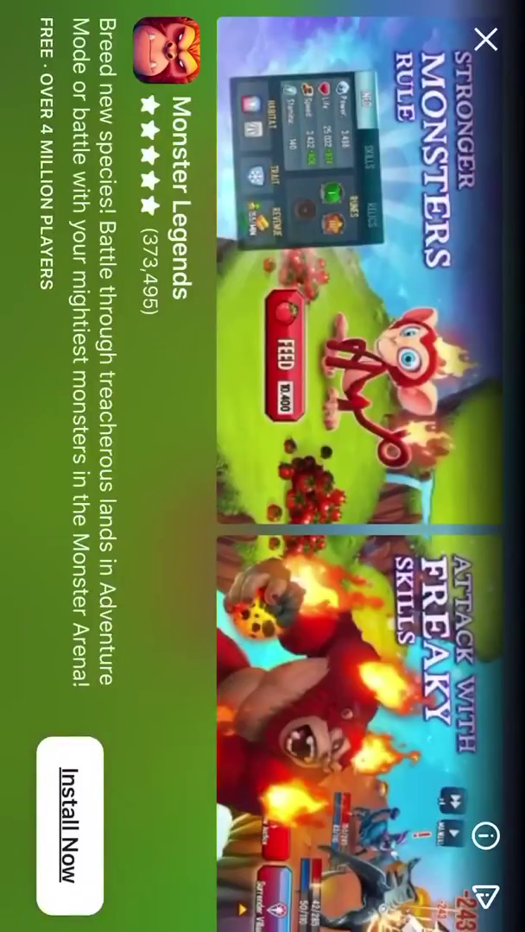
Dismiss the Monster Legends ad end card to resume gameplay.
click(486, 39)
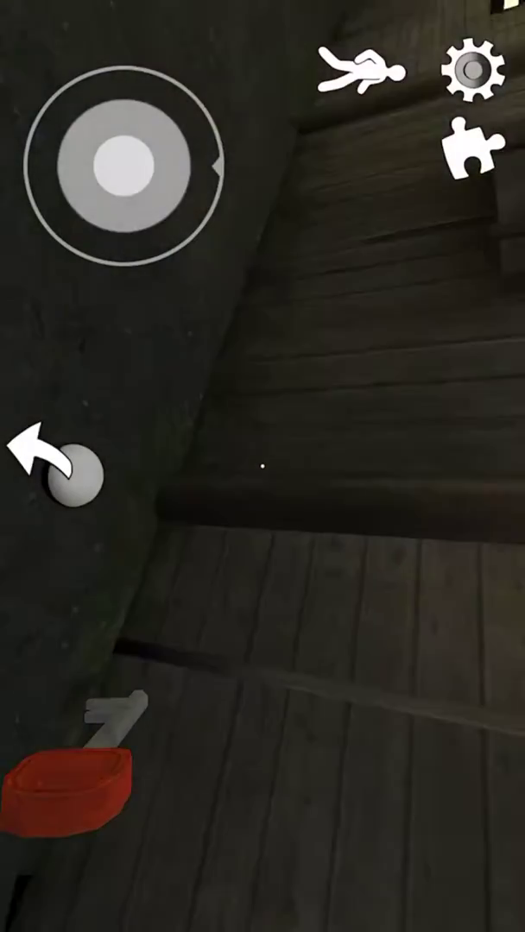